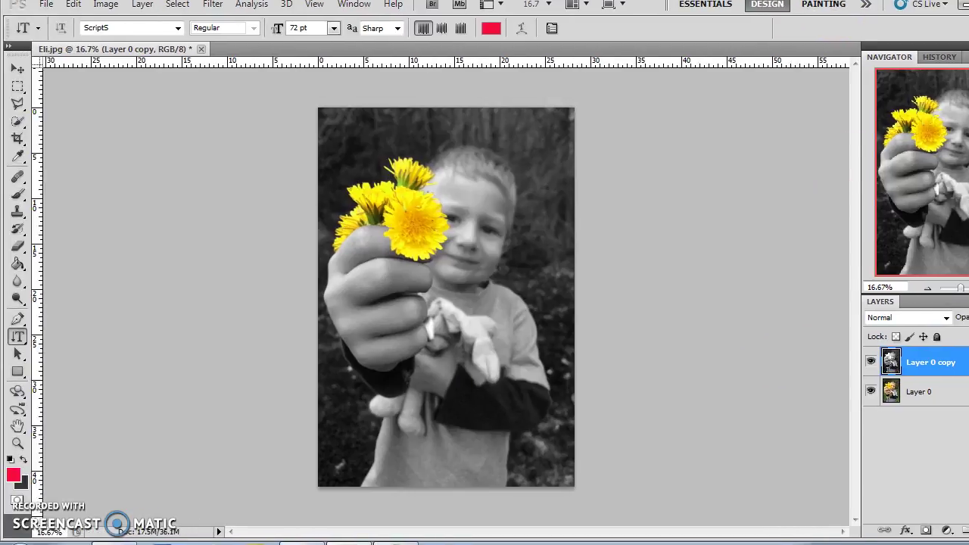
- Switch from vertical to horizontal text with the Horizontal Type tool
left_click(18, 336)
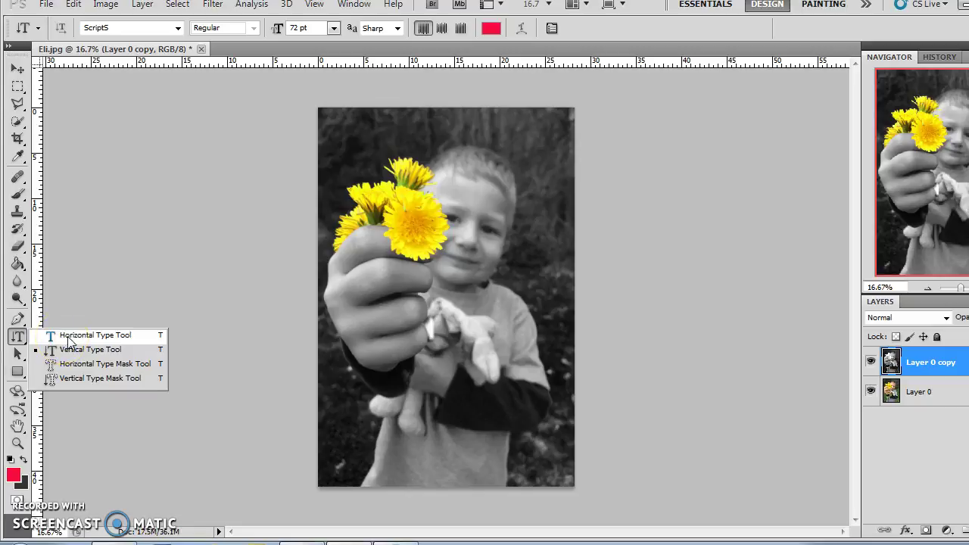
left_click_drag(73, 339, 48, 348)
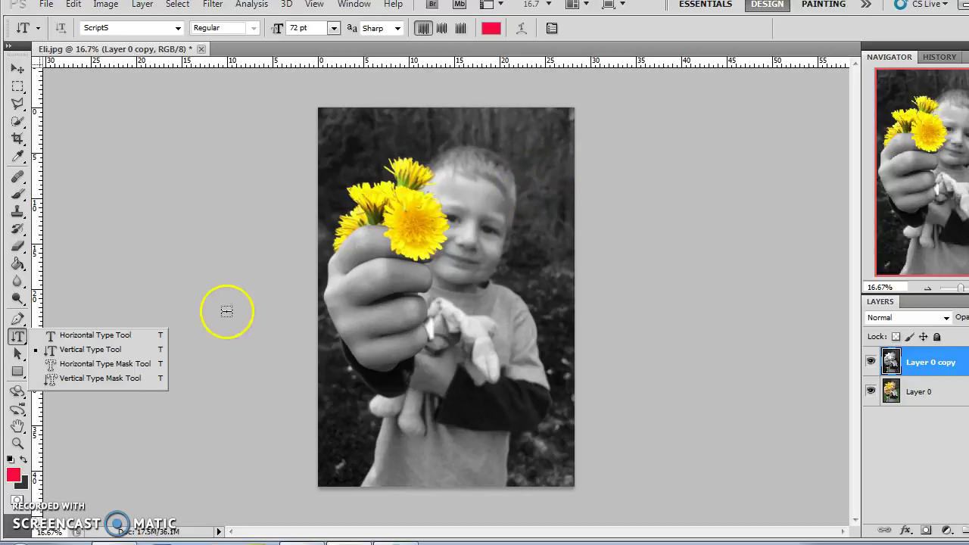
left_click(80, 335)
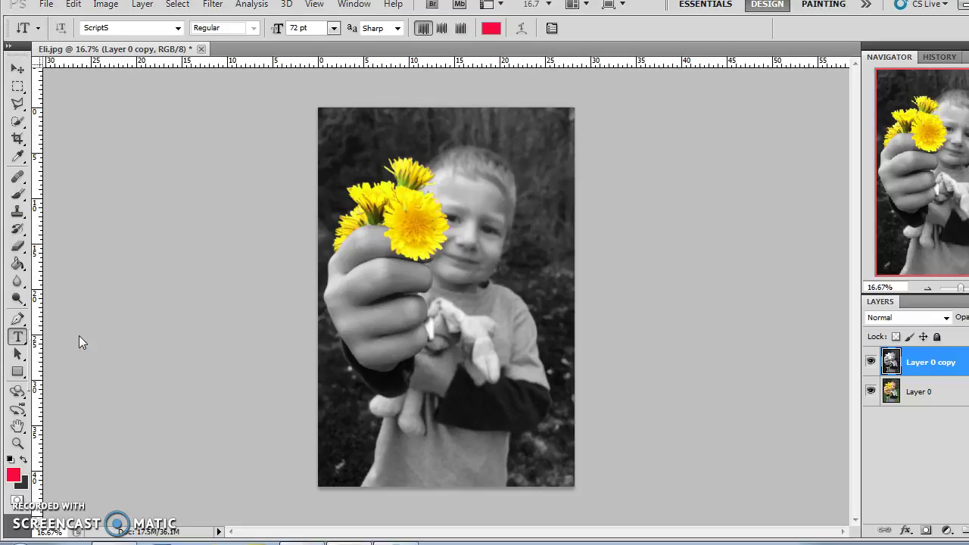
- Set the text font to CountryBlueprint and the size to 48 pt
left_click(178, 29)
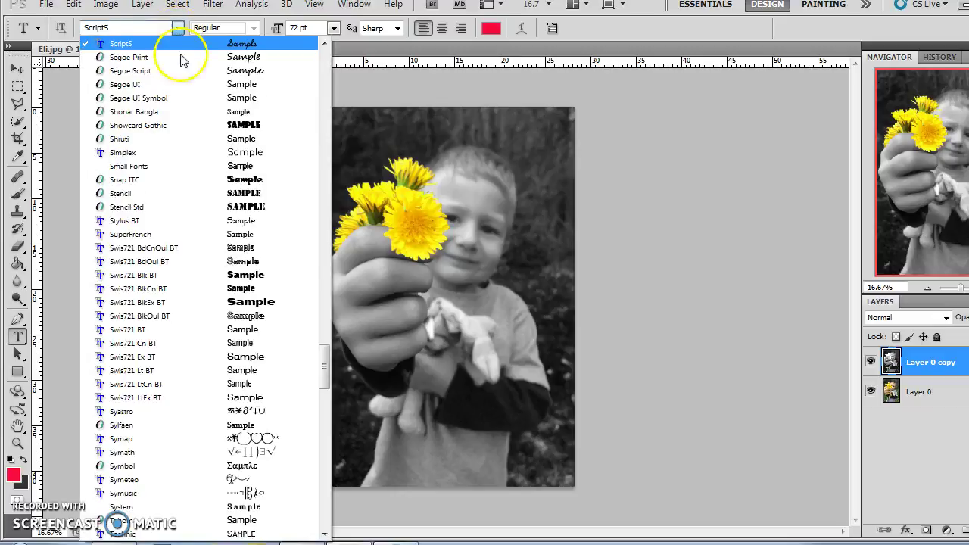
scroll(236, 329, "down", 2)
scroll(250, 374, "down", 2)
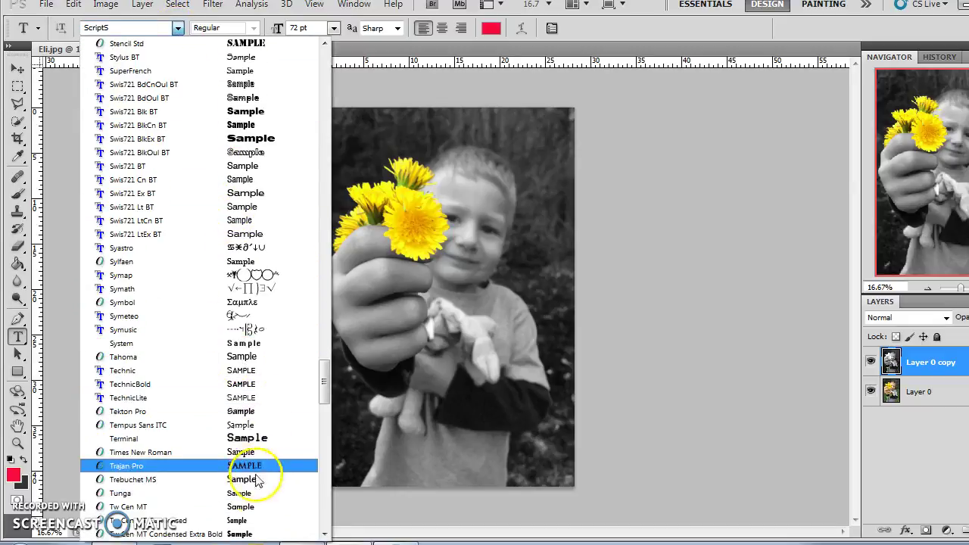
left_click_drag(325, 396, 324, 162)
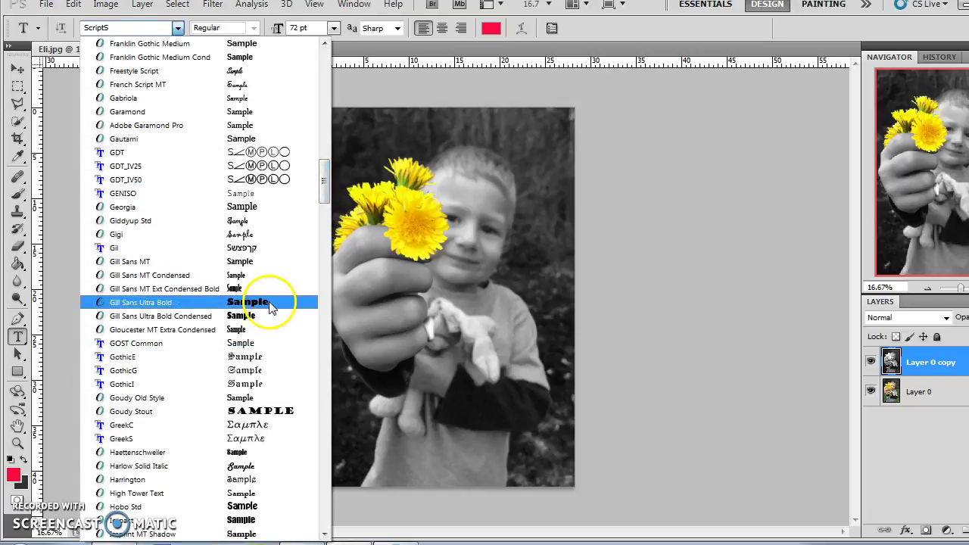
left_click_drag(324, 187, 324, 150)
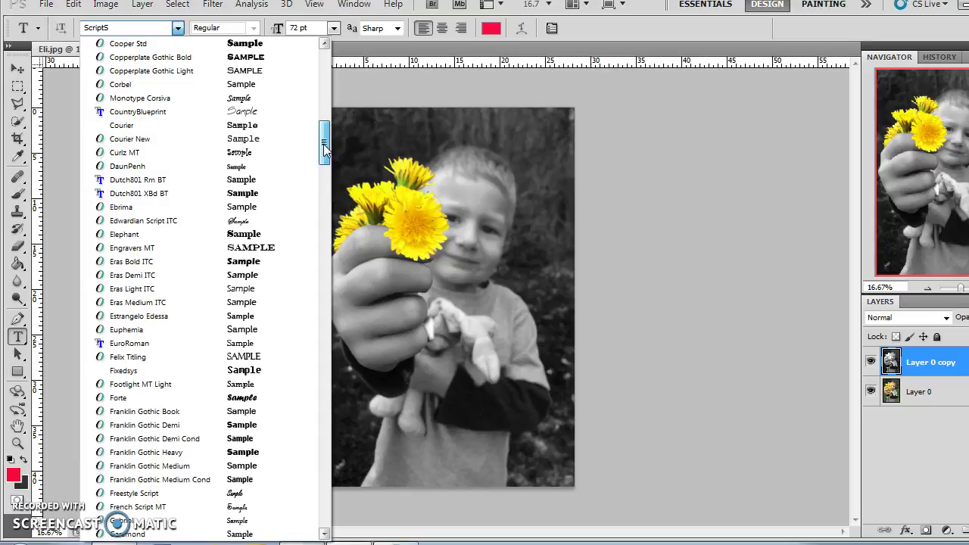
left_click(277, 111)
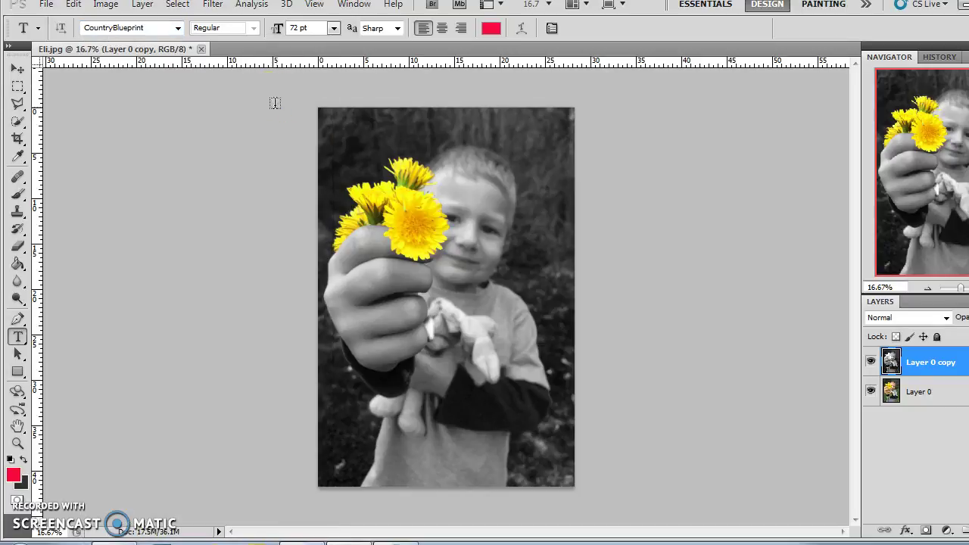
left_click(333, 28)
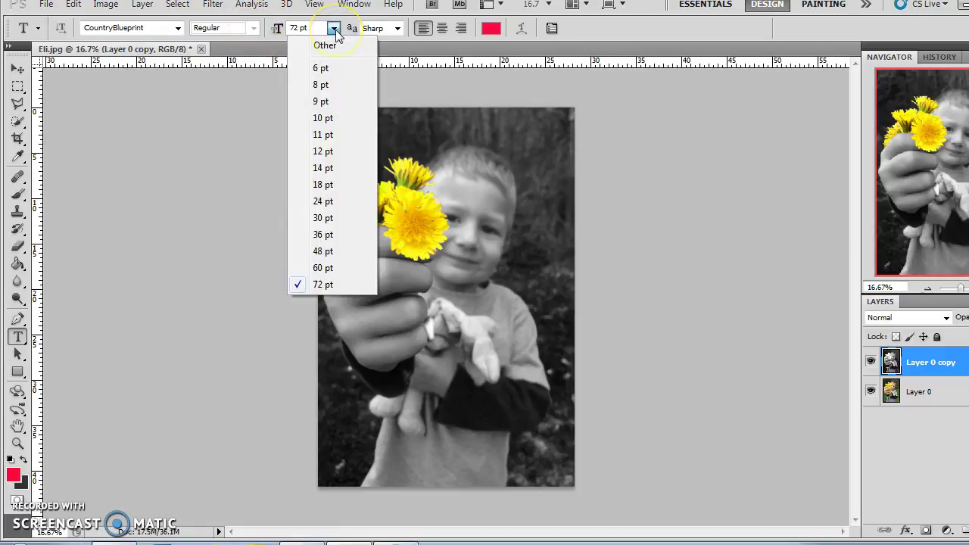
left_click(323, 251)
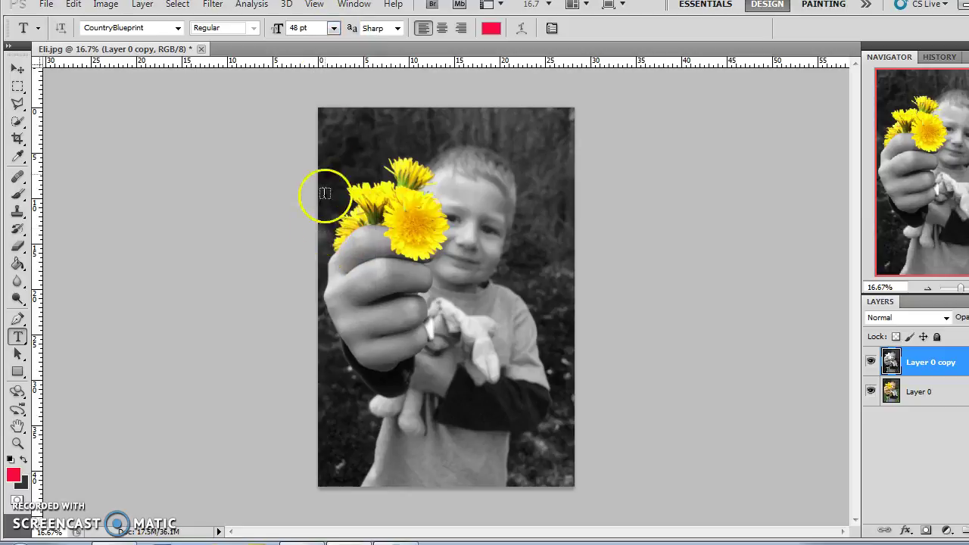
- Set the text color to golden yellow e5b000, sampled from the large dandelion in the photo
left_click(490, 31)
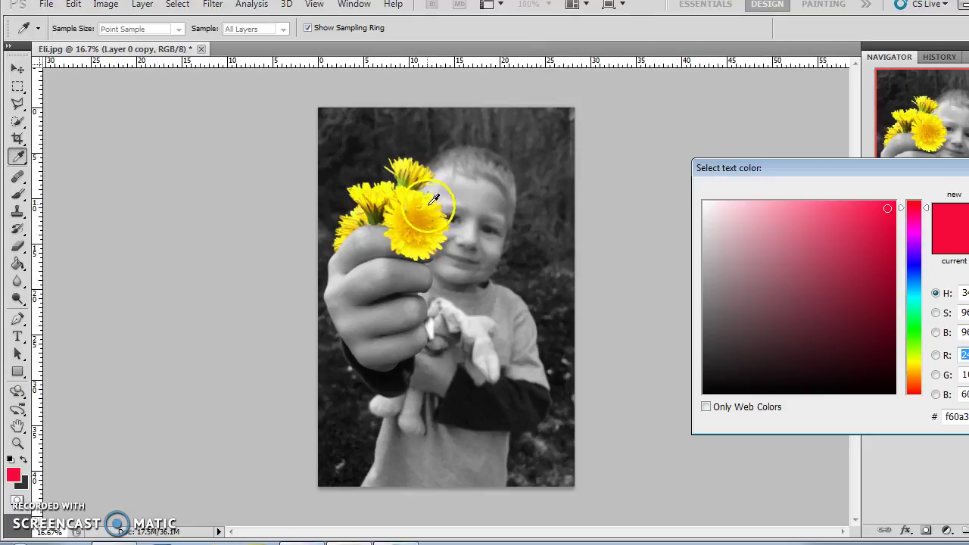
left_click_drag(765, 167, 575, 247)
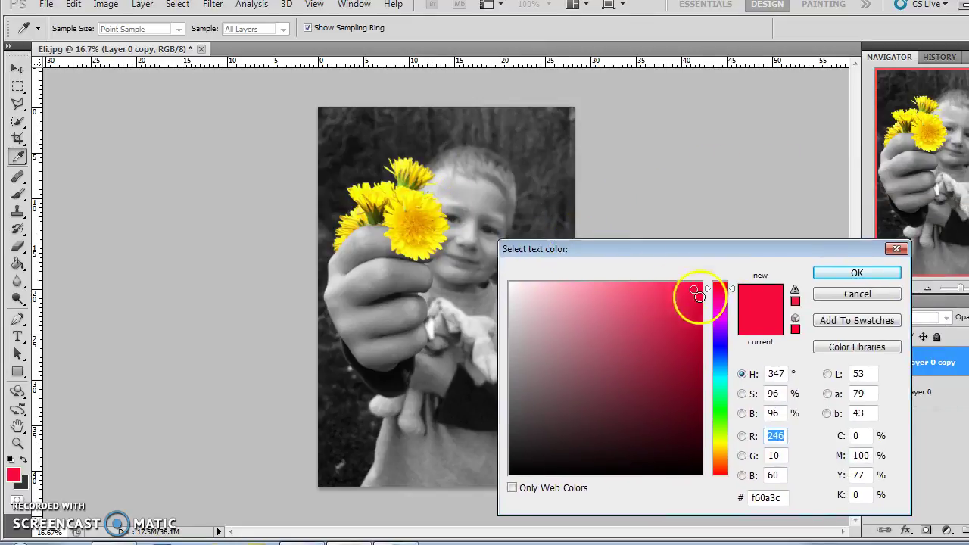
left_click(684, 394)
left_click_drag(704, 385, 720, 294)
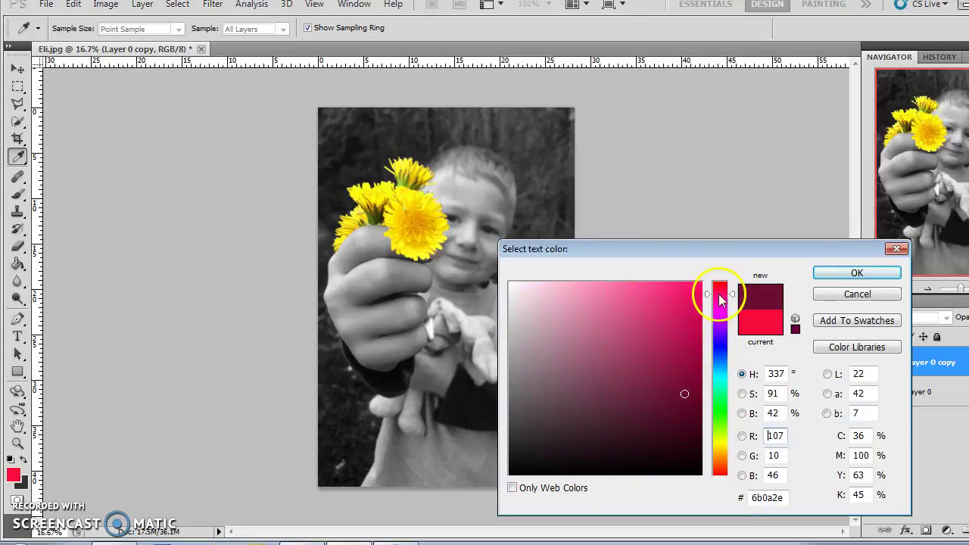
left_click(723, 362)
left_click(684, 285)
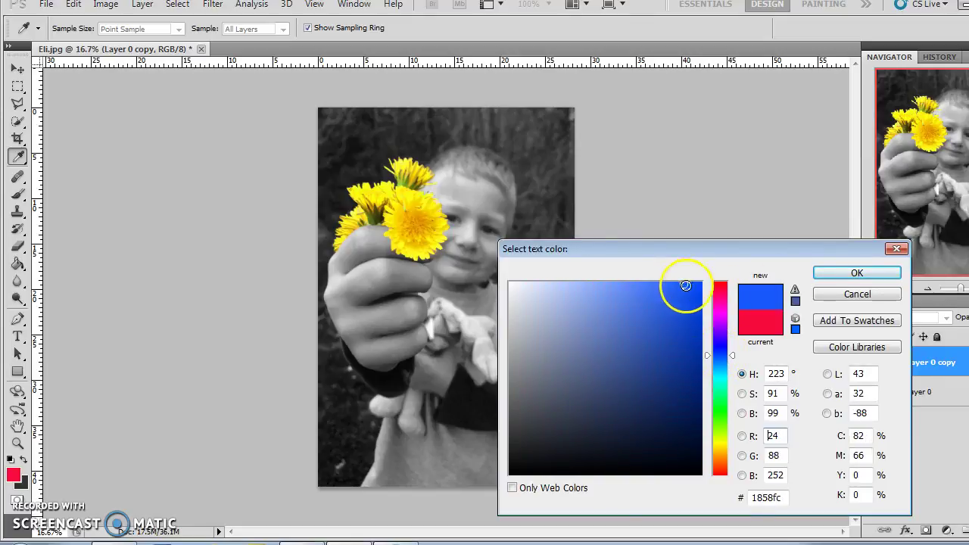
left_click(443, 198)
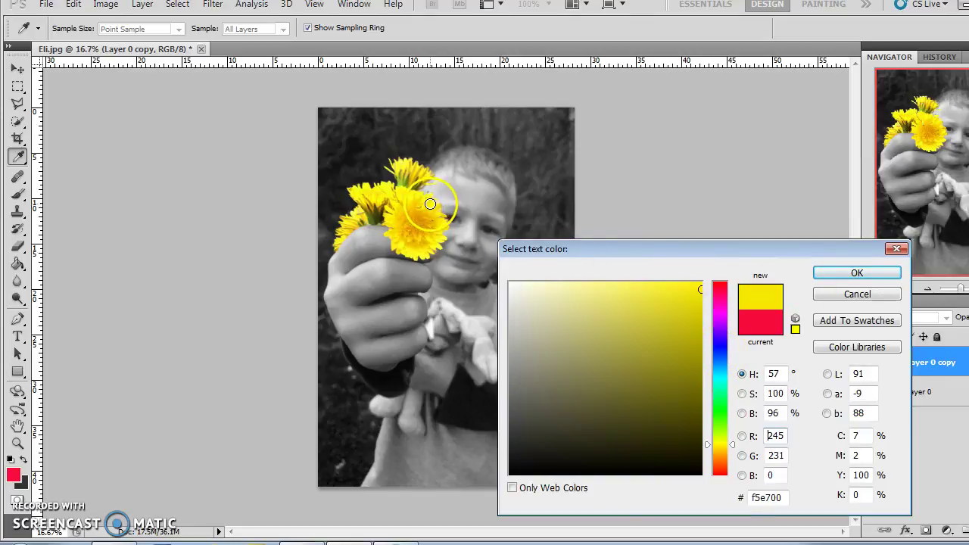
left_click(418, 220)
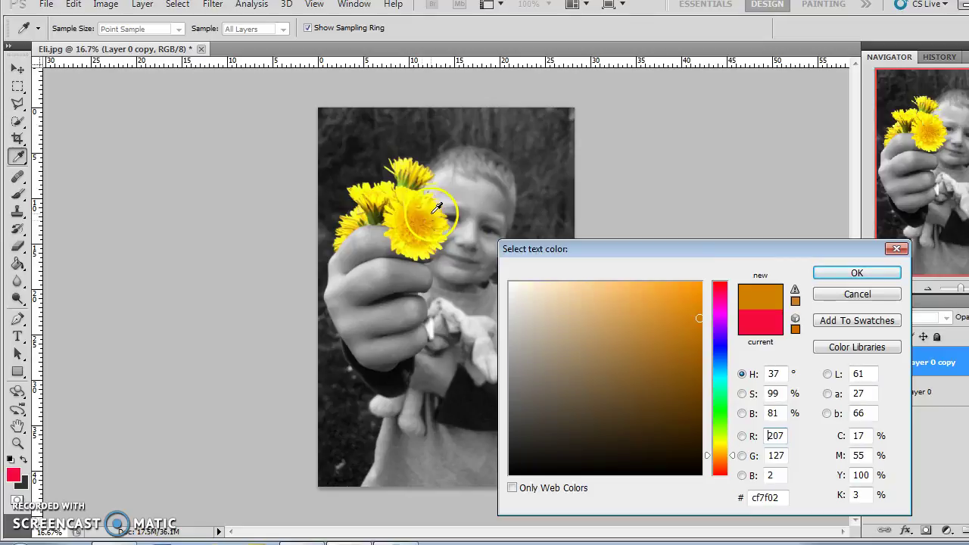
left_click(430, 210)
left_click(425, 217)
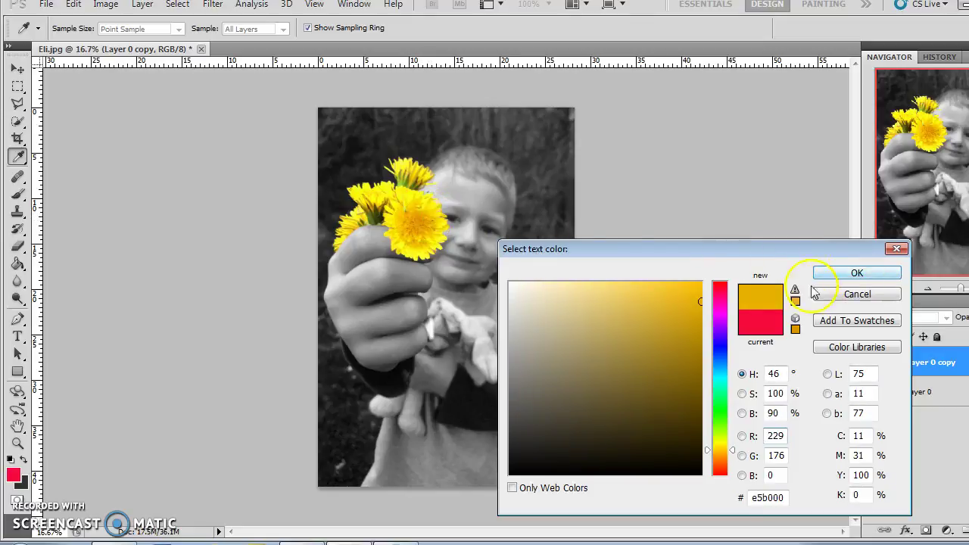
left_click(851, 277)
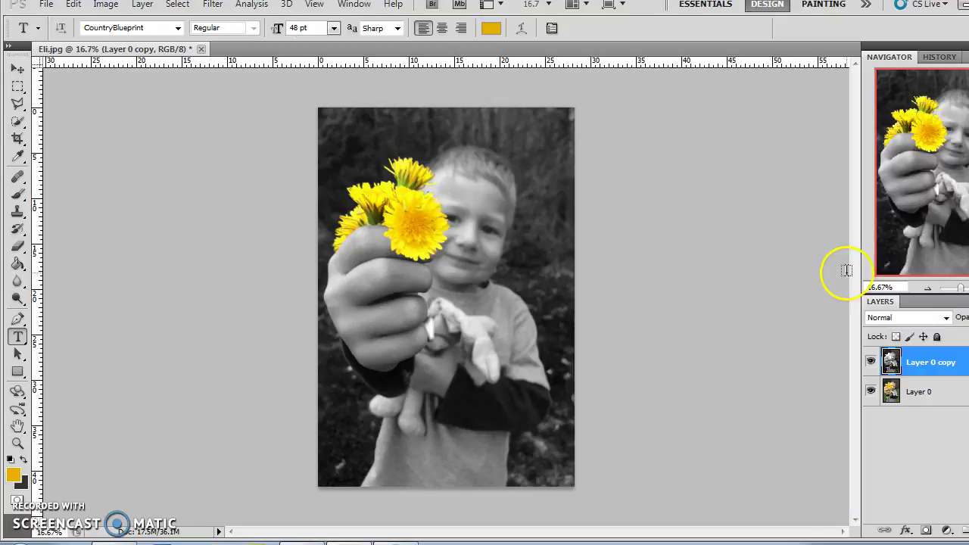
- Add the text "Trying to remember the goodness of a child, and live your life to that degree." across the lower part of the photo
left_click(350, 436)
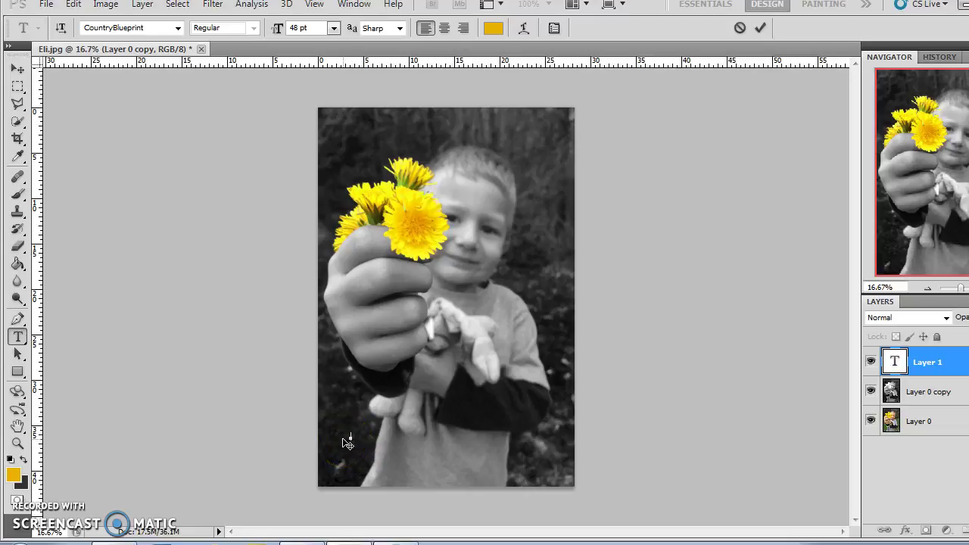
type("Trying to uer itpiness of")
type("you life is the")
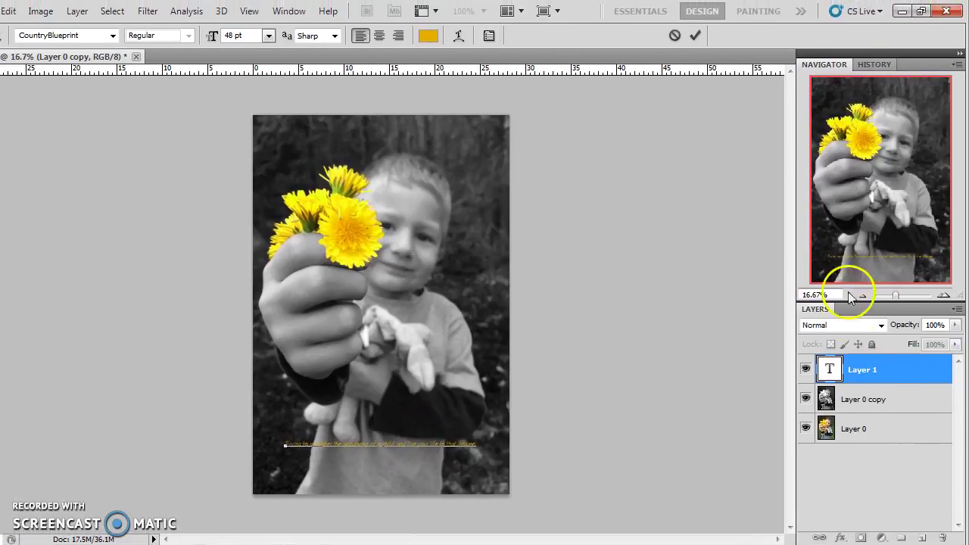
left_click(805, 369)
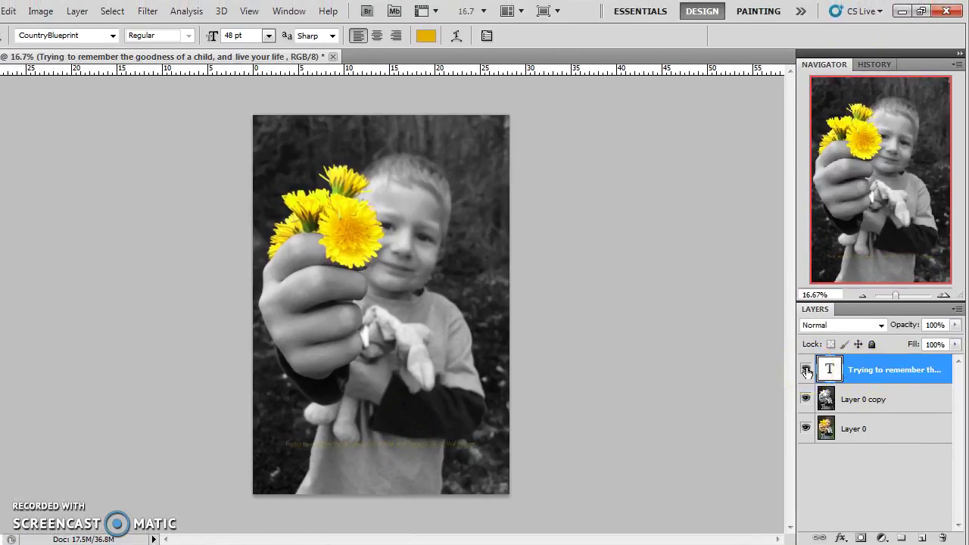
left_click(805, 370)
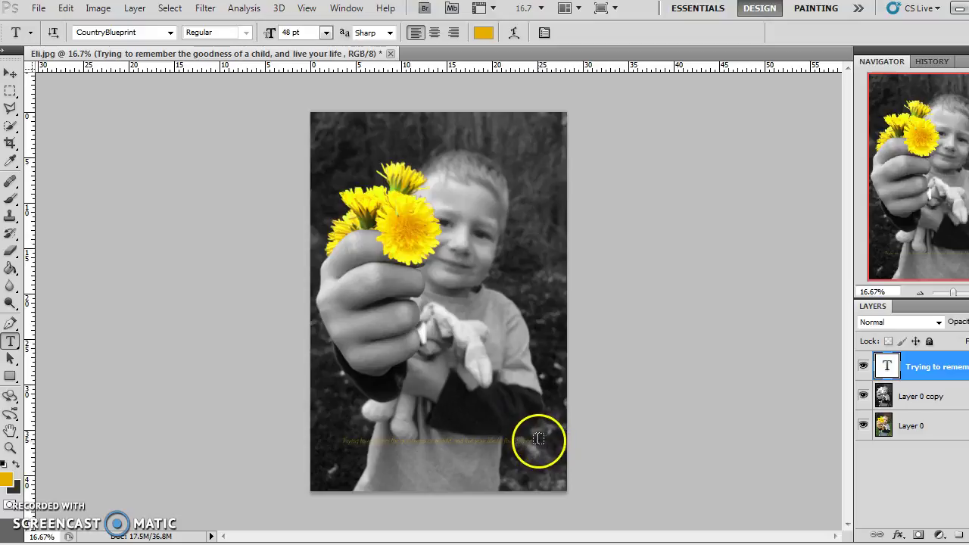
- Set the whole caption's size to 100 pt and move it up and closer to the photo's left edge
left_click_drag(535, 439, 335, 450)
left_click(326, 32)
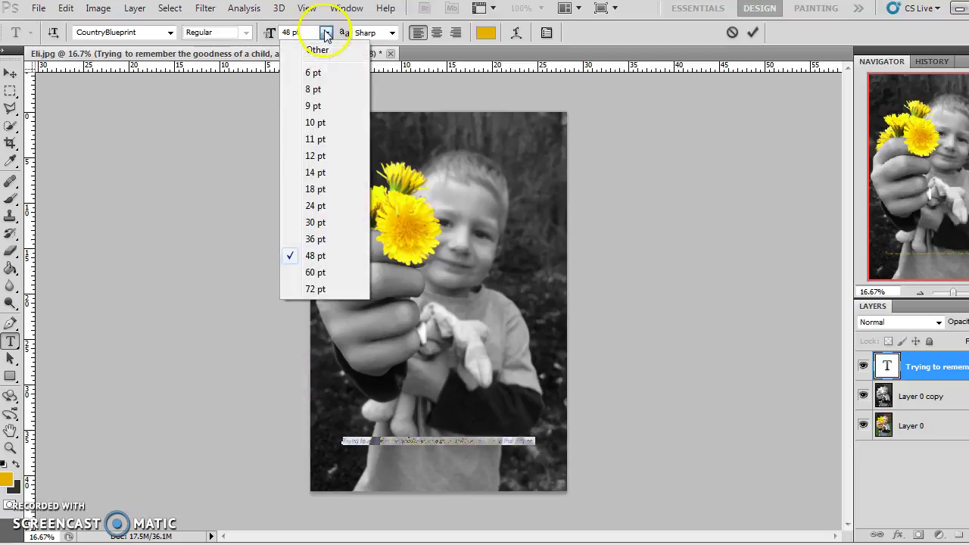
left_click(329, 294)
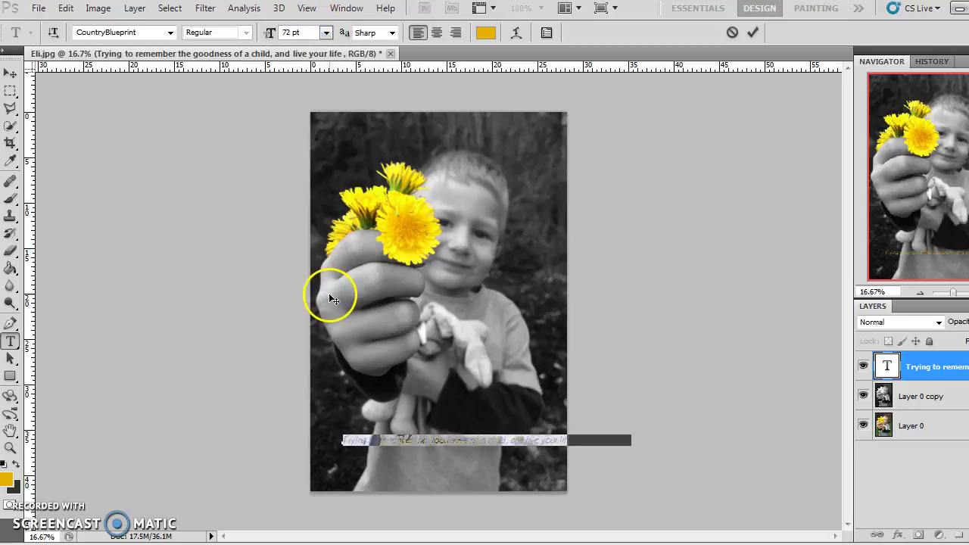
type("100")
key("Return")
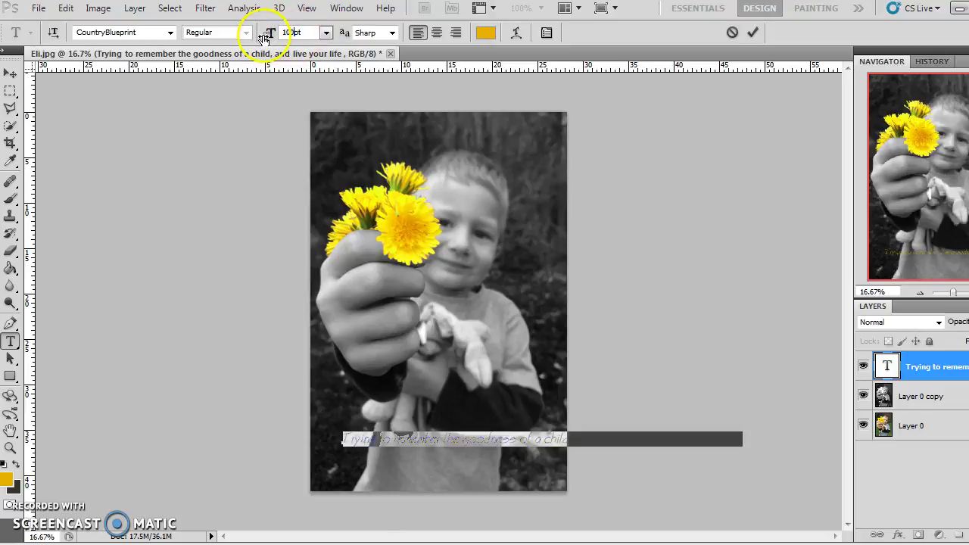
left_click(451, 438)
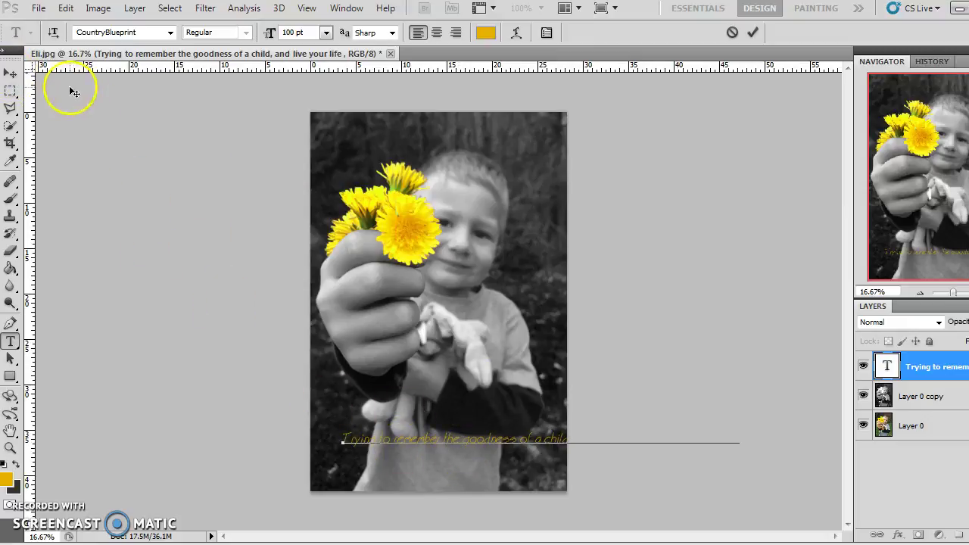
left_click(10, 73)
left_click_drag(447, 457, 418, 409)
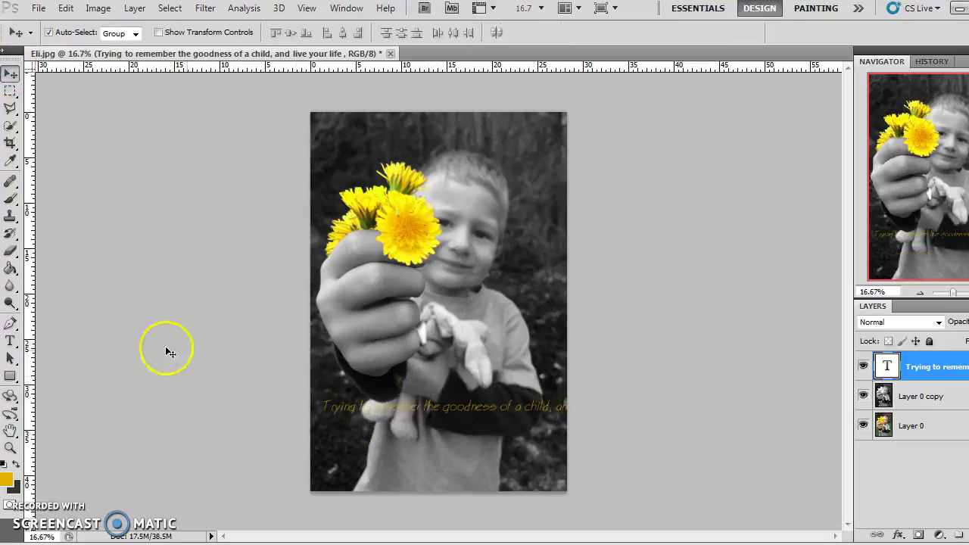
- Break the caption after "child," with the second part indented underneath, and move the block down near the photo's bottom edge
left_click(11, 341)
left_click(554, 406)
key("Return")
key("Delete")
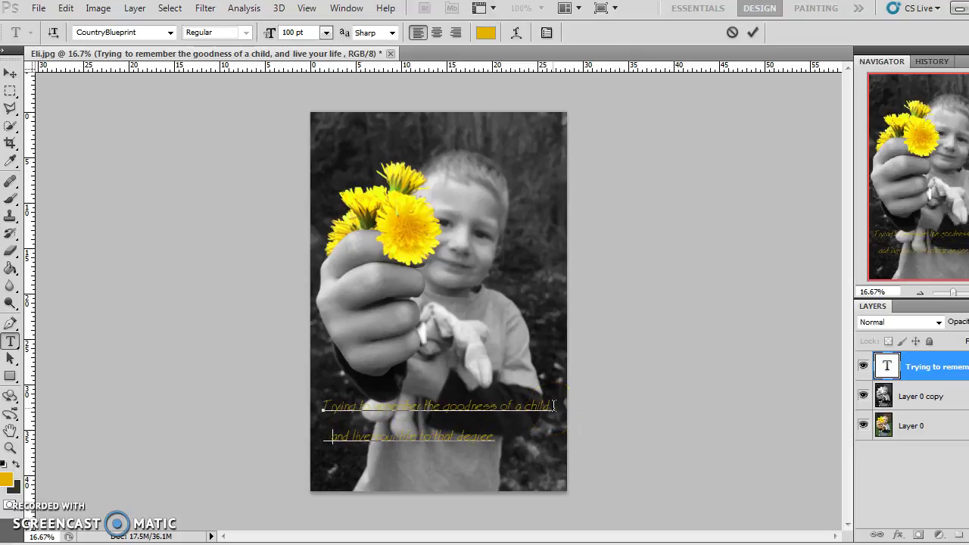
left_click(386, 410)
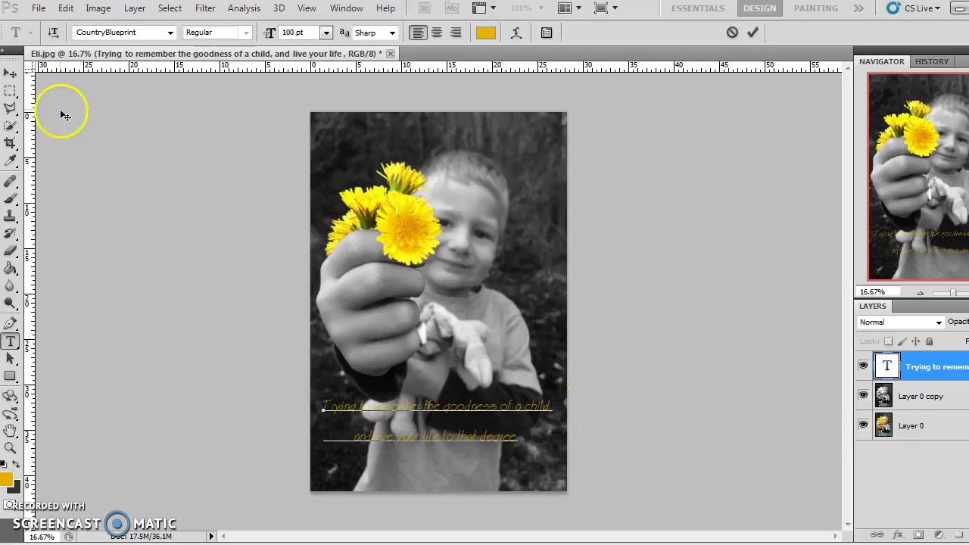
left_click(11, 74)
left_click_drag(399, 408, 405, 440)
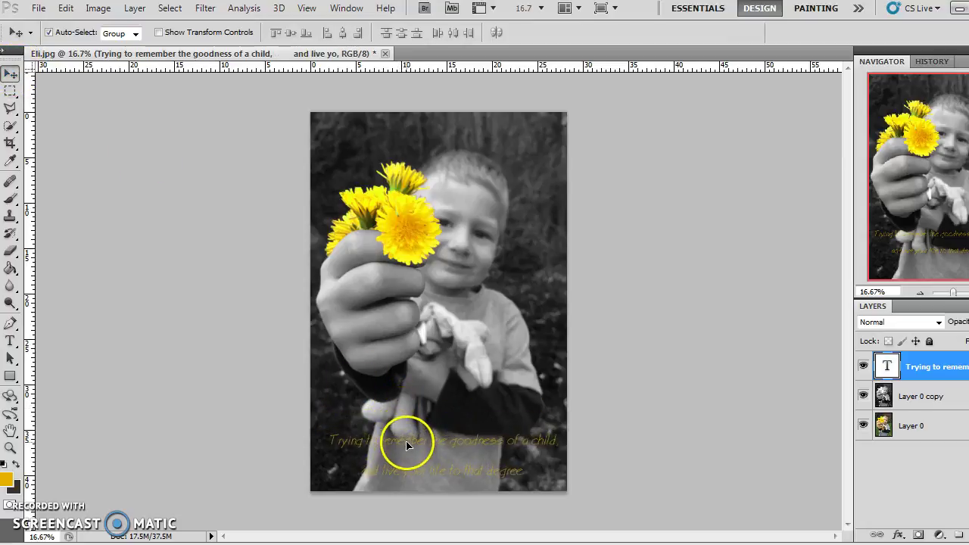
- Try Courier on the whole caption, then change its font to Forte
left_click(10, 342)
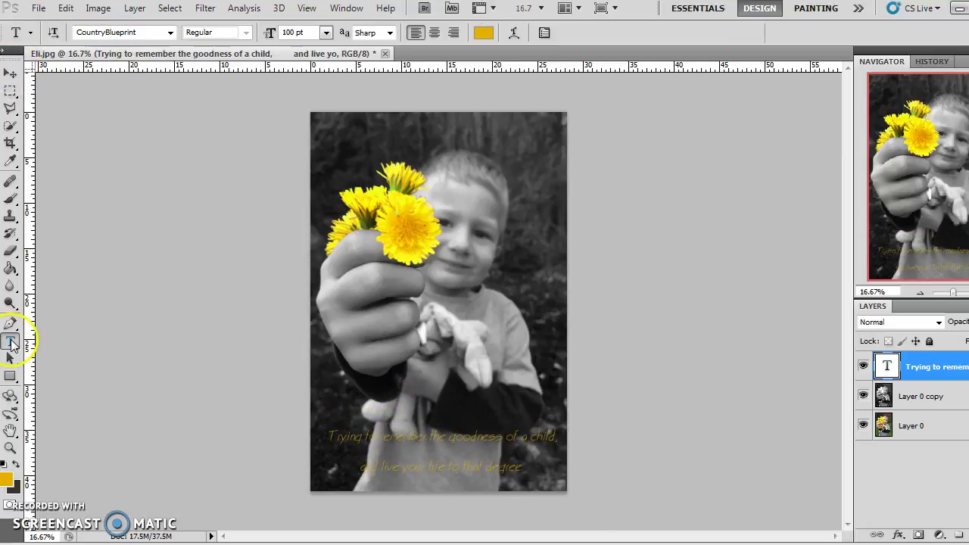
left_click_drag(526, 467, 298, 424)
left_click(170, 32)
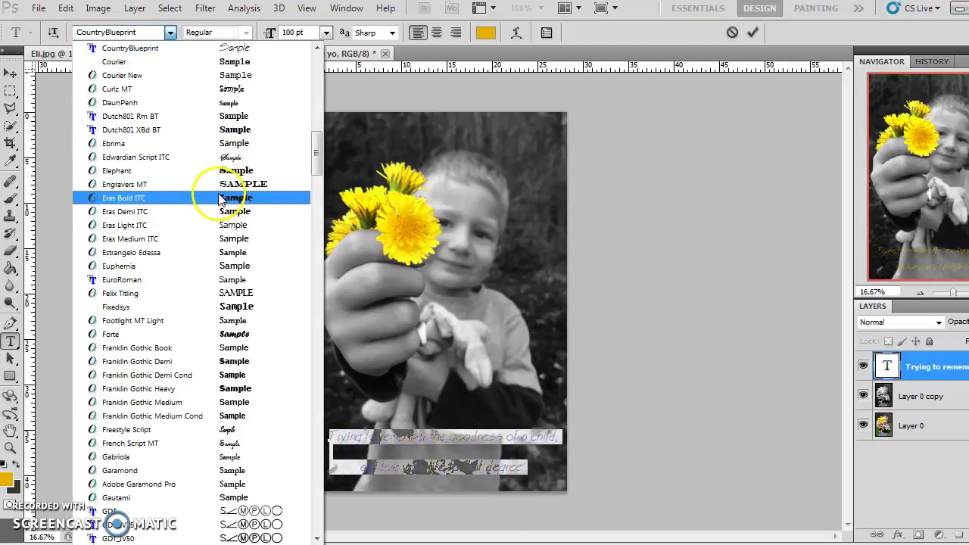
left_click(230, 65)
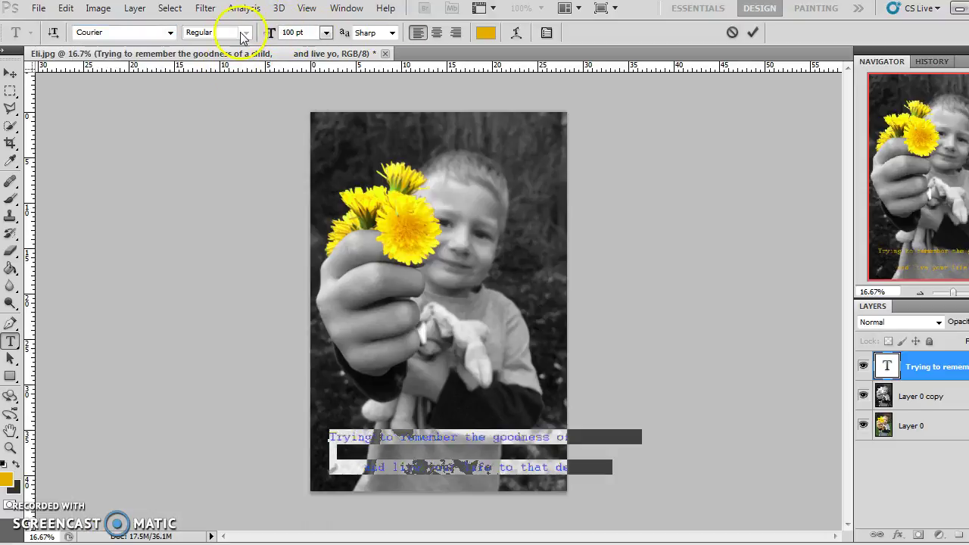
left_click(170, 32)
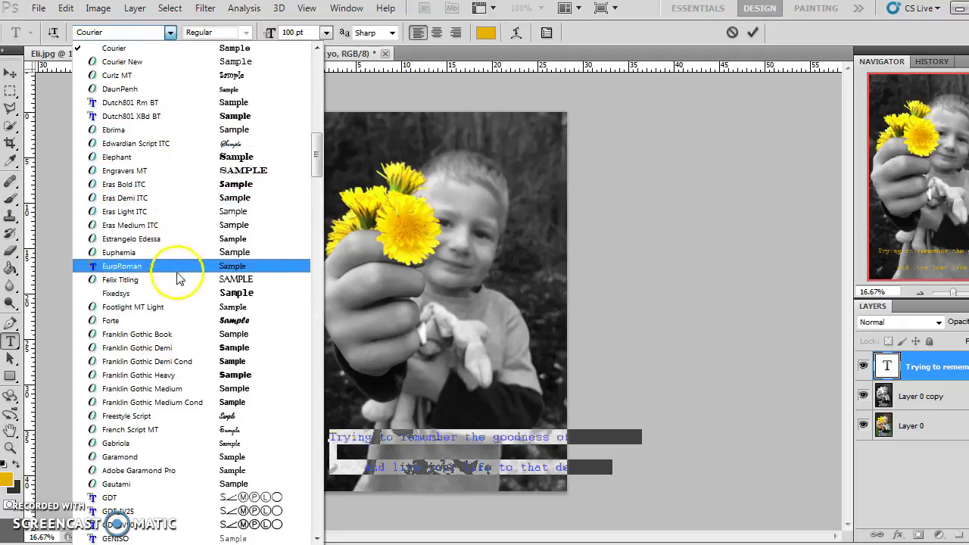
left_click(185, 321)
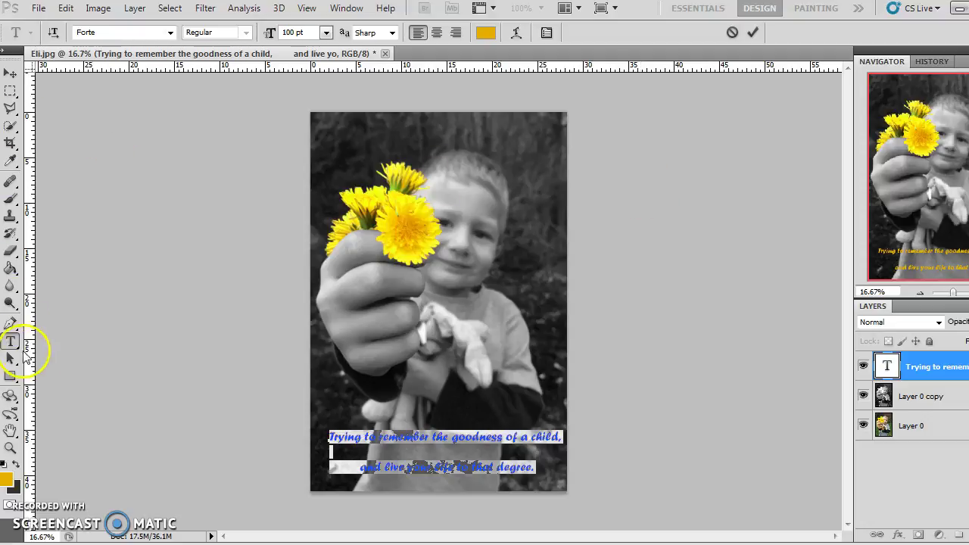
- Commit the caption's font change, then shorten its first word from "Trying" to "Try"
left_click(12, 75)
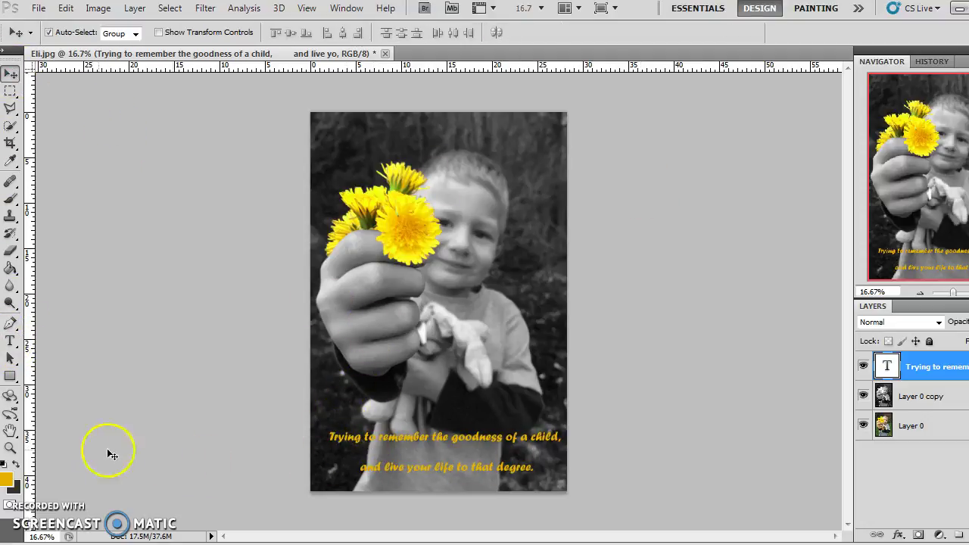
left_click(10, 340)
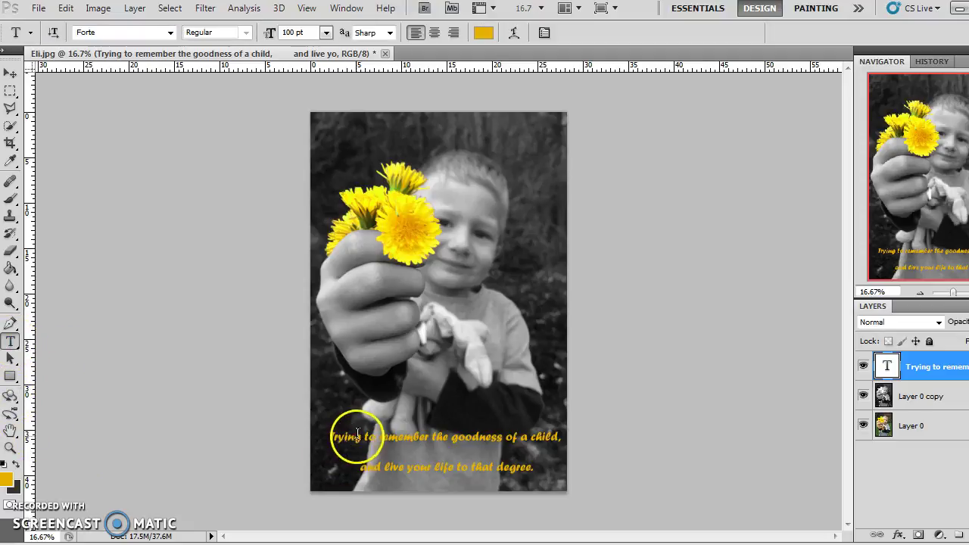
left_click(359, 437)
key("BackSpace")
key("BackSpace")
key("BackSpace")
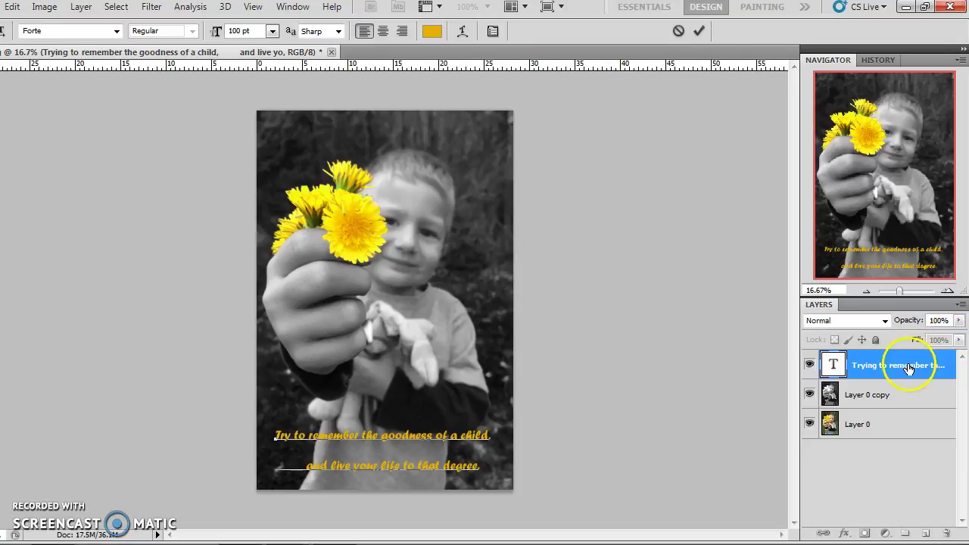
- Try Inner Shadow, Outer Glow and Inner Glow on the caption's text layer, then apply only a Drop Shadow
double_click(910, 366)
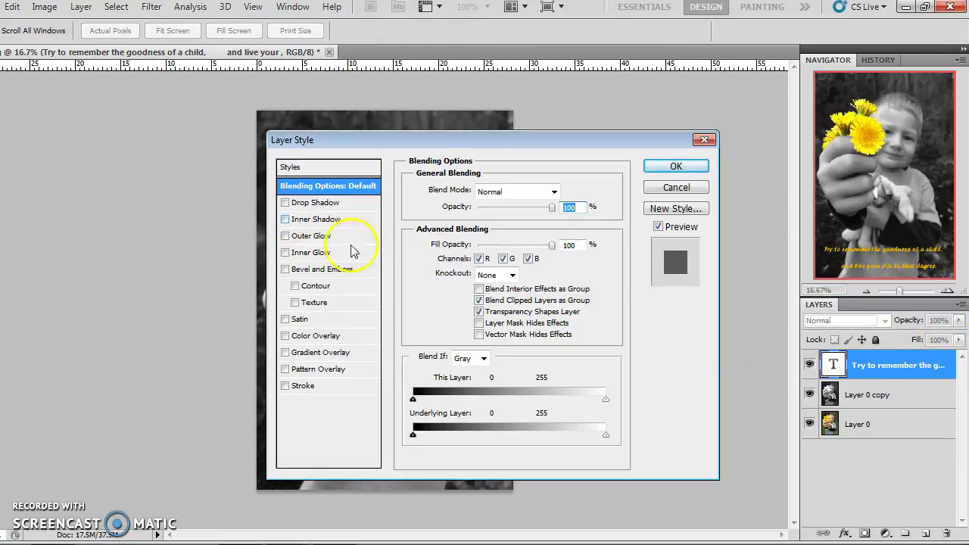
left_click(286, 219)
left_click(285, 236)
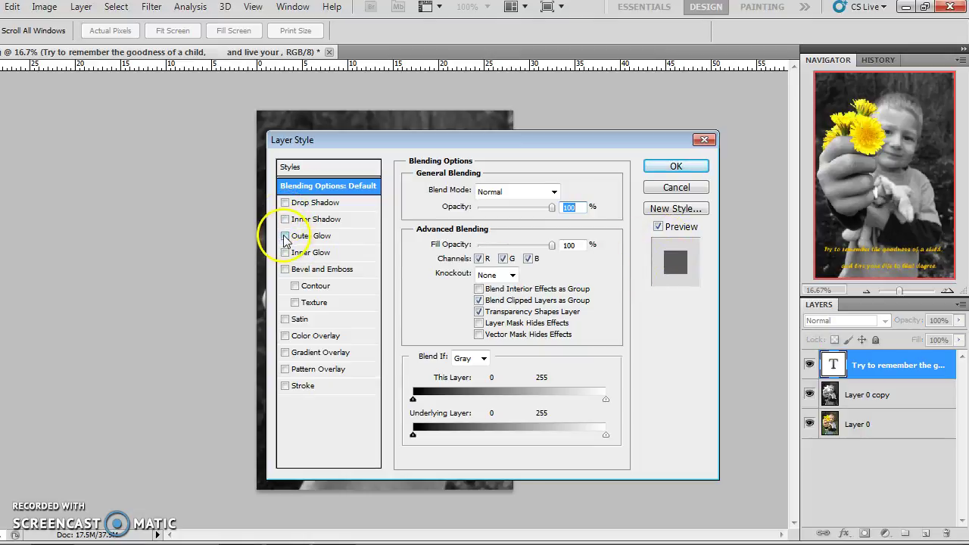
left_click(286, 237)
left_click(285, 253)
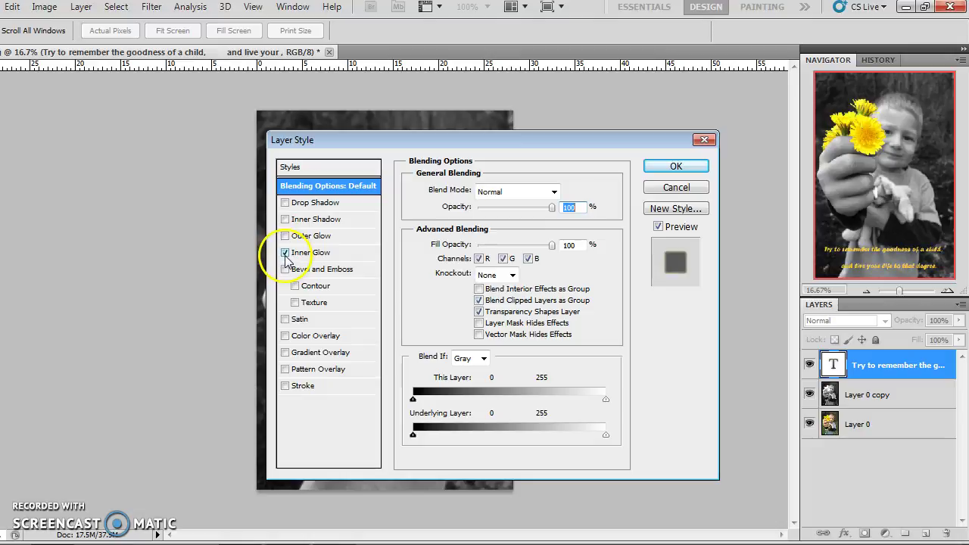
left_click(285, 253)
left_click(286, 203)
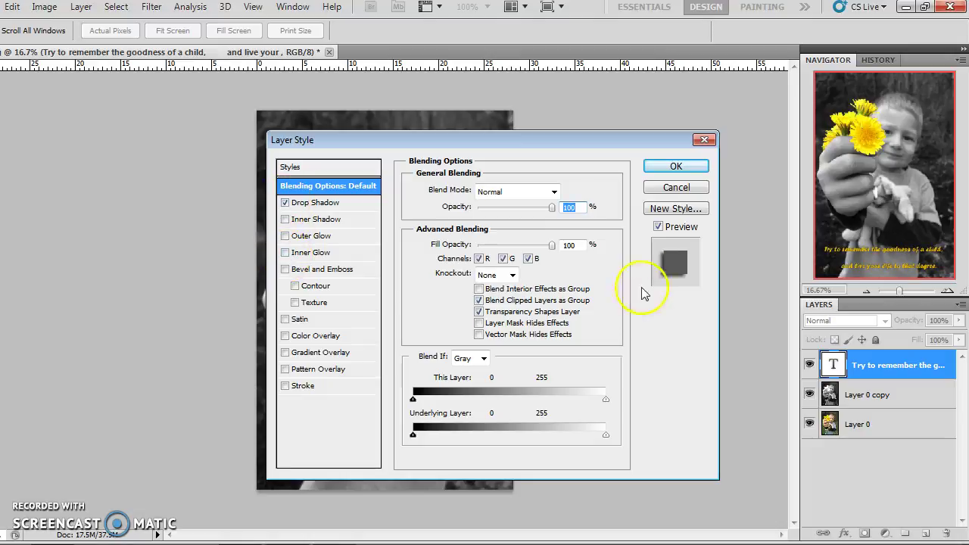
mouse_move(551, 207)
left_mouse_down()
mouse_move(504, 206)
mouse_move(552, 203)
left_mouse_up()
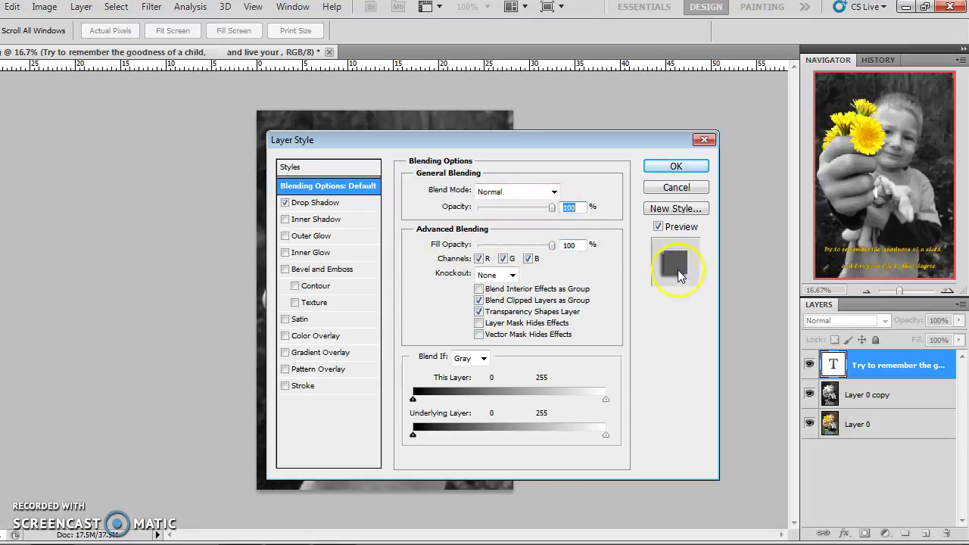
left_click(676, 166)
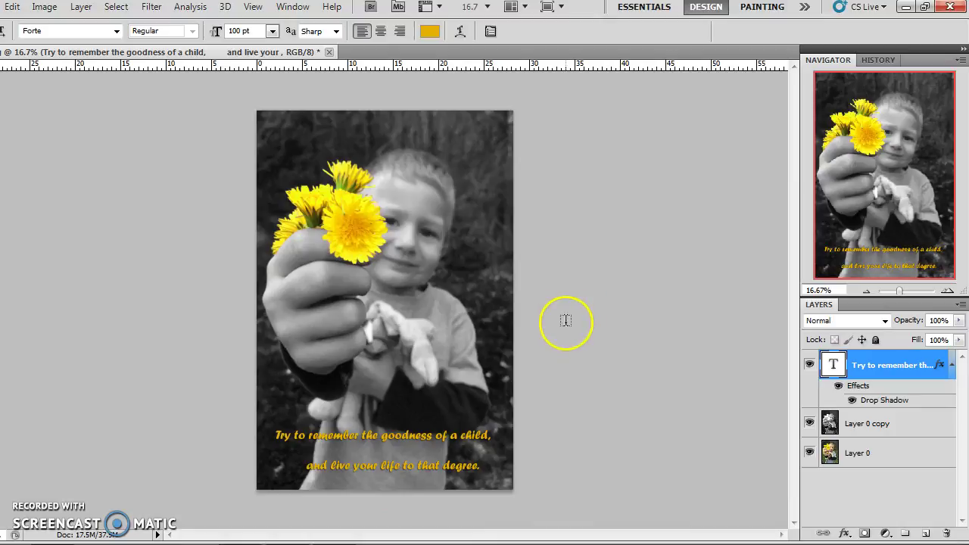
left_click(487, 463)
left_click(457, 404)
left_click(422, 418)
left_click(6, 515)
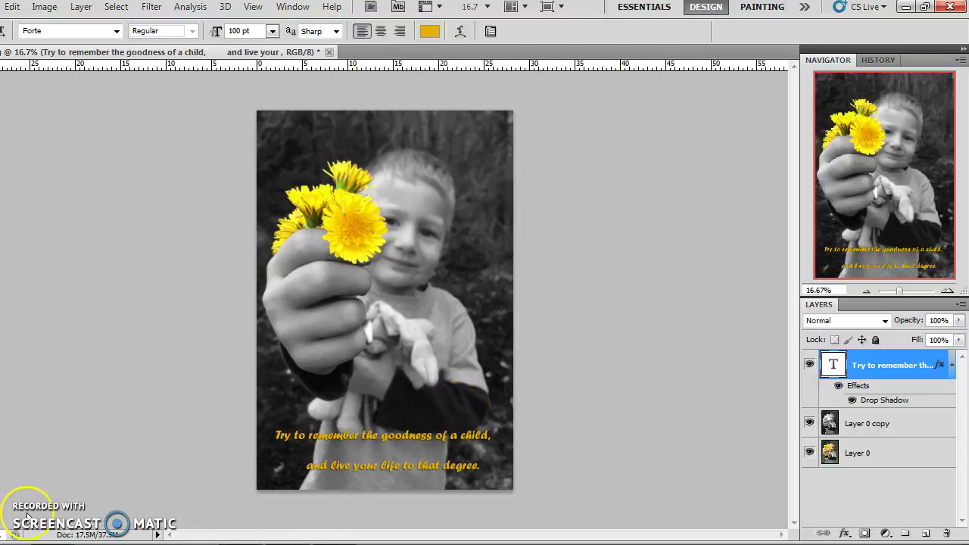